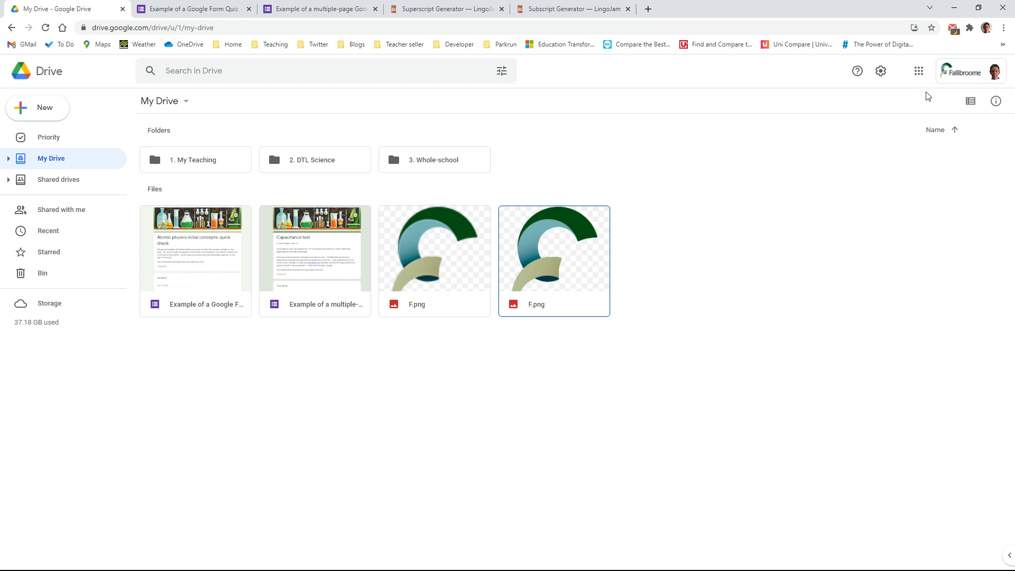
From the New menu in My Drive, create a blank Google Form.
{"action": "left_click", "coordinate": [35, 108]}
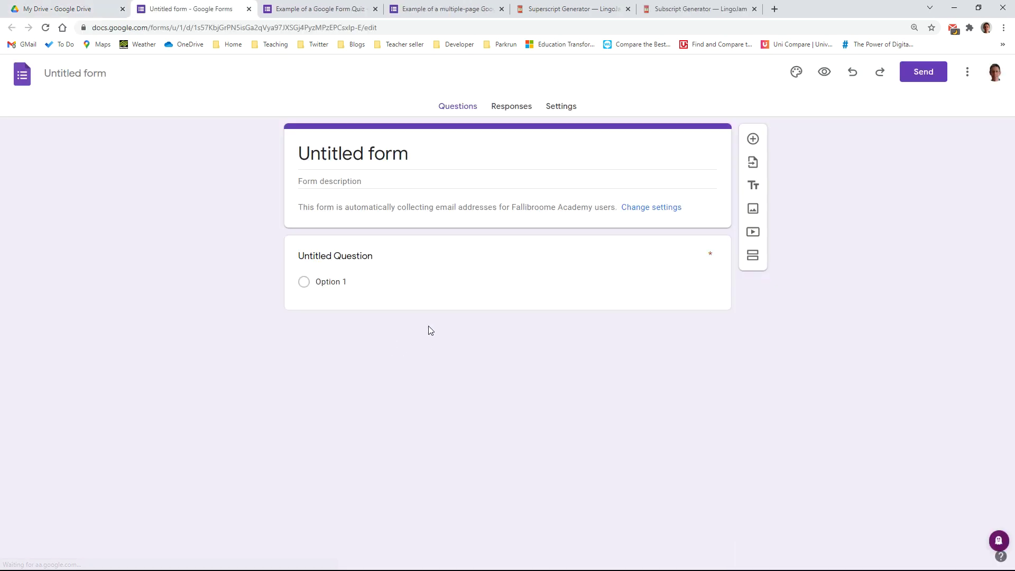
Switch on 'Make this a quiz' in the form's Settings.
{"action": "left_click", "coordinate": [560, 111]}
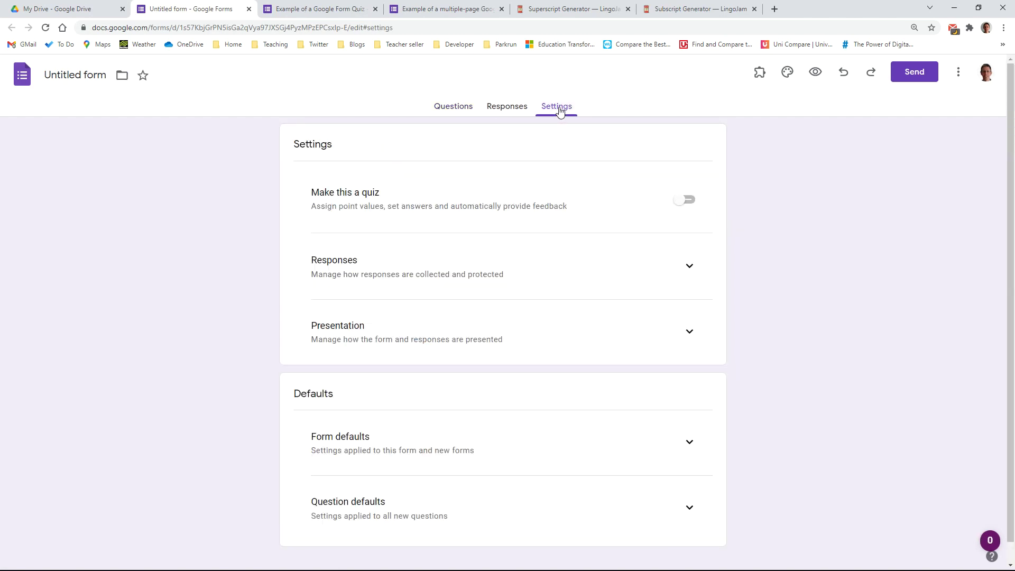
{"action": "left_click", "coordinate": [687, 201]}
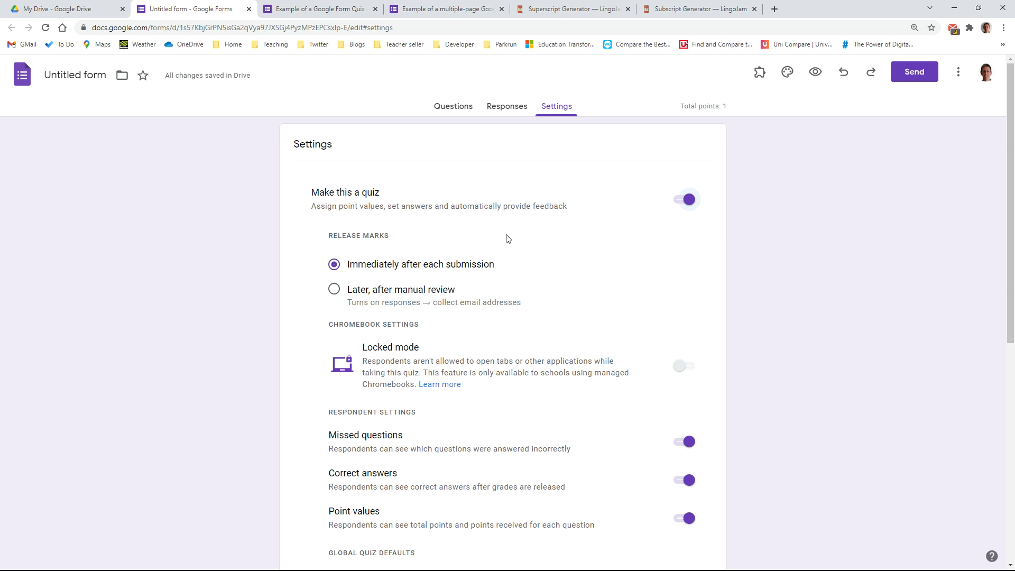
{"action": "scroll", "coordinate": [530, 255], "scroll_direction": "down", "scroll_amount": 1}
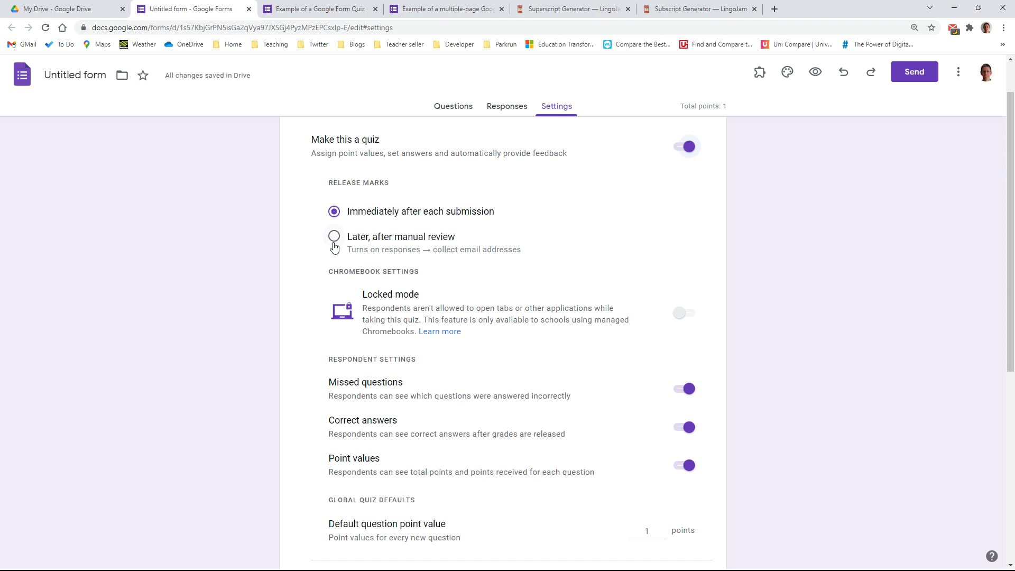
{"action": "scroll", "coordinate": [479, 320], "scroll_direction": "down", "scroll_amount": 2}
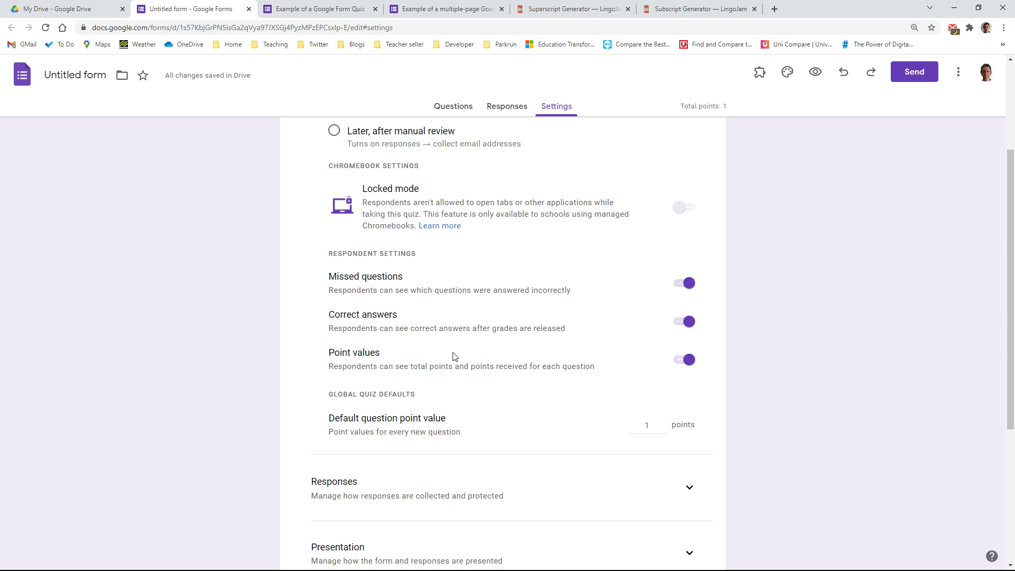
{"action": "scroll", "coordinate": [486, 344], "scroll_direction": "down", "scroll_amount": 3}
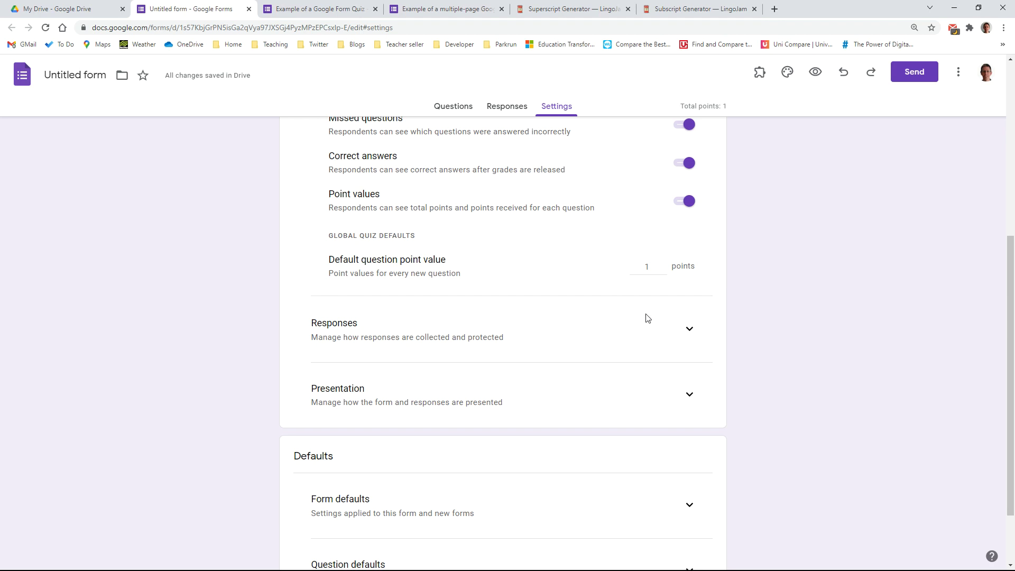
Under Responses, turn on 'Limit to 1 response' for the quiz.
{"action": "left_click", "coordinate": [690, 330]}
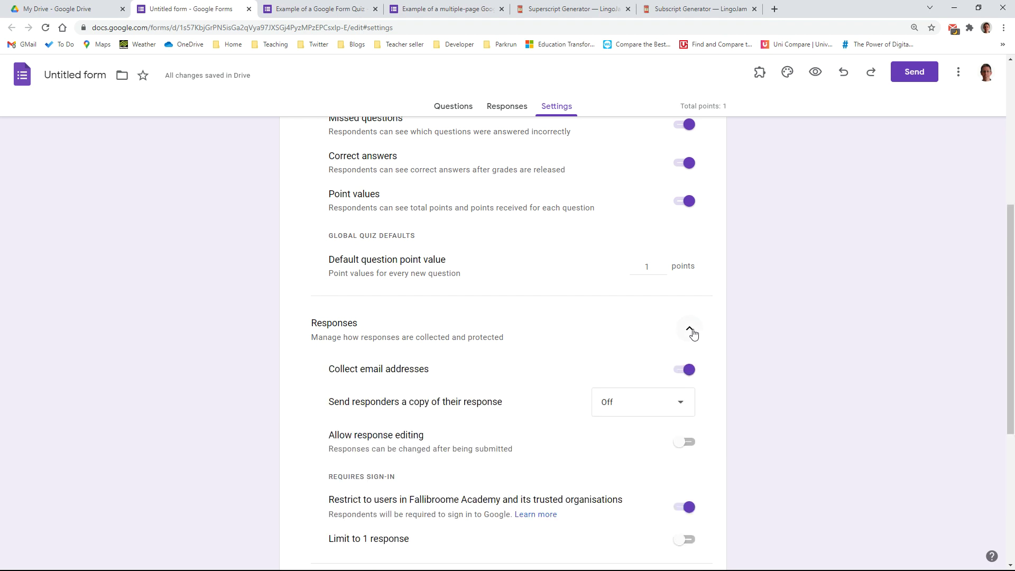
{"action": "scroll", "coordinate": [614, 336], "scroll_direction": "down", "scroll_amount": 1}
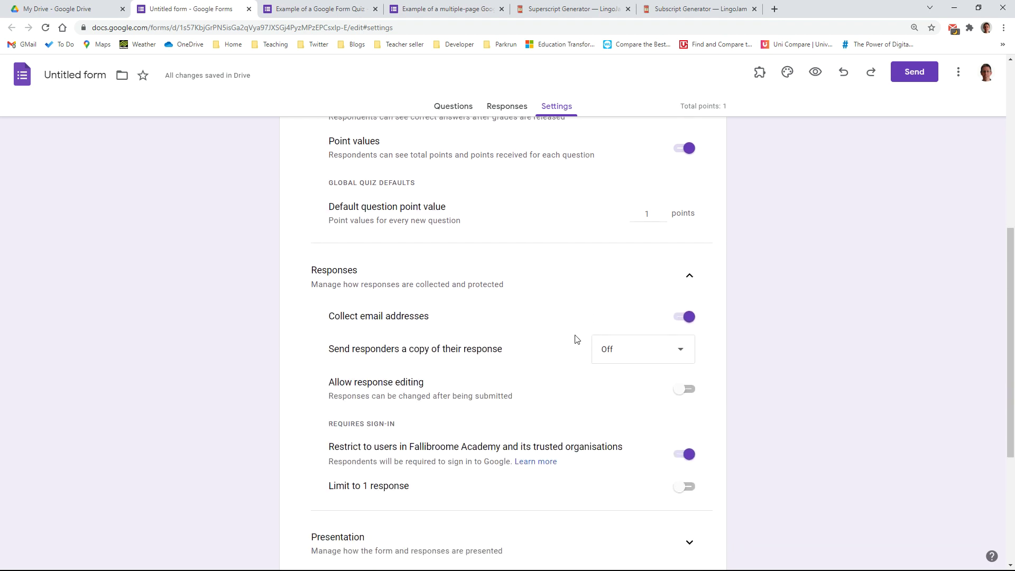
{"action": "scroll", "coordinate": [478, 320], "scroll_direction": "down", "scroll_amount": 1}
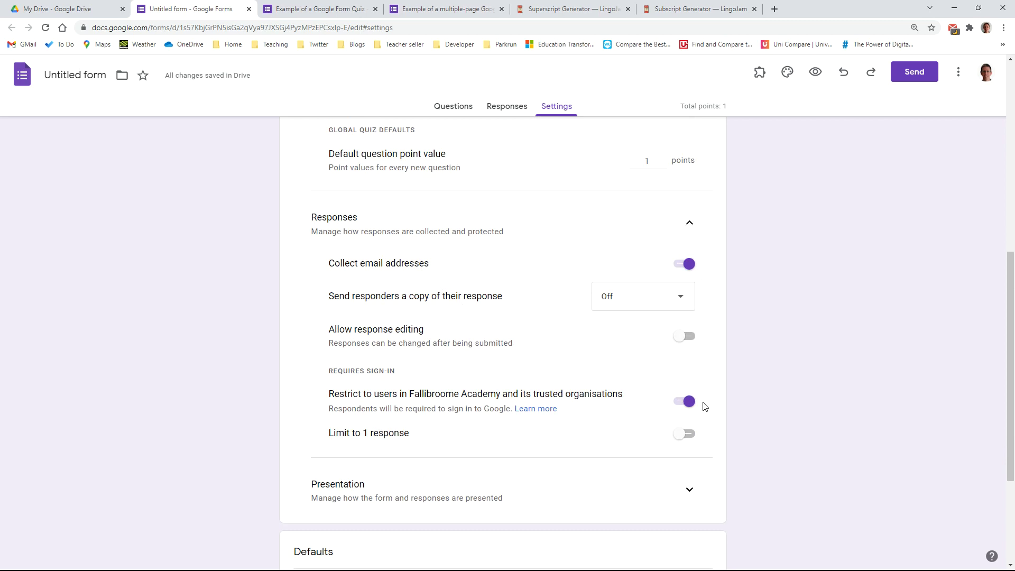
{"action": "left_click", "coordinate": [687, 436]}
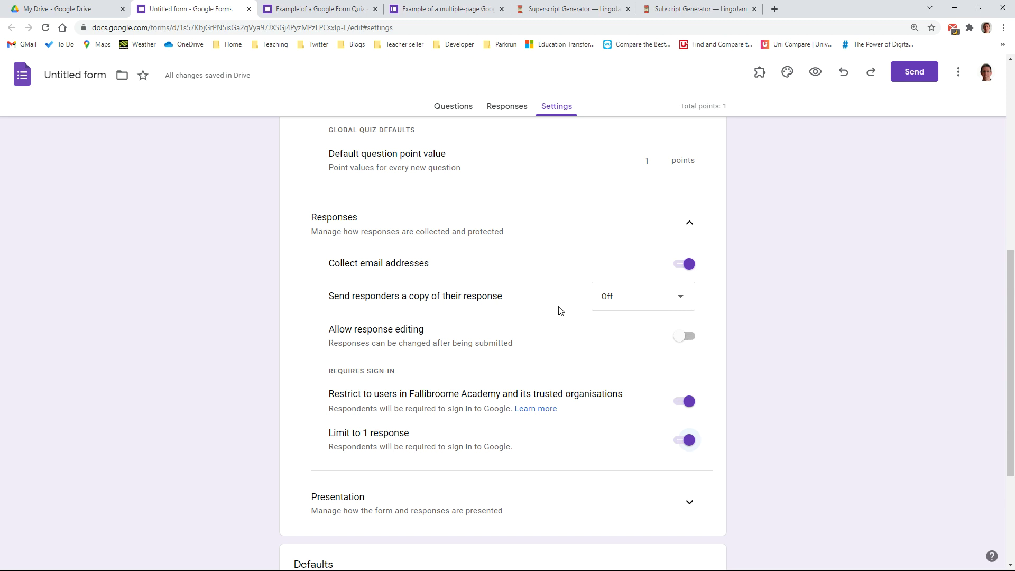
{"action": "scroll", "coordinate": [561, 310], "scroll_direction": "down", "scroll_amount": 4}
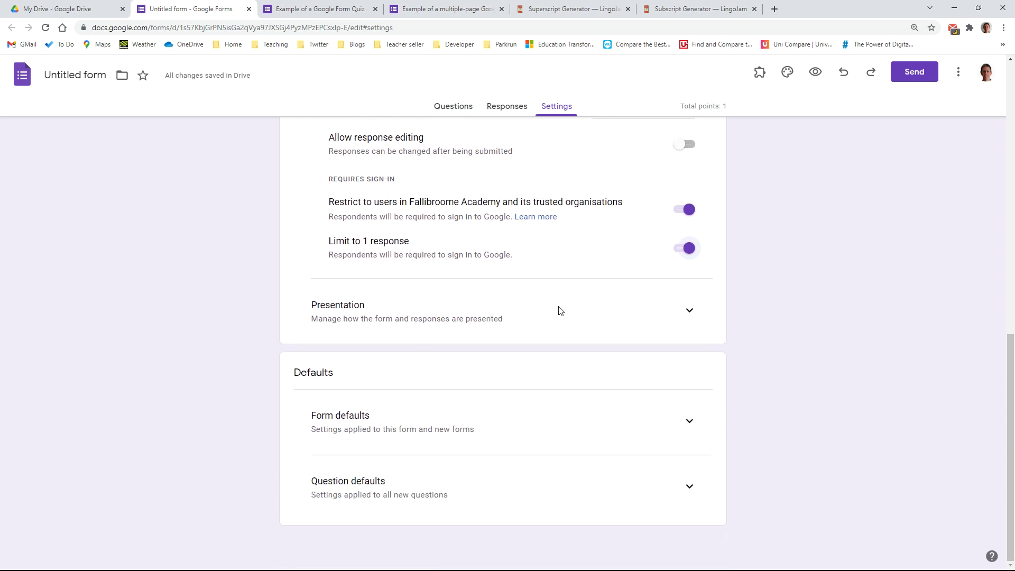
Expand the Presentation settings to show progress bar and confirmation message options.
{"action": "left_click", "coordinate": [689, 312]}
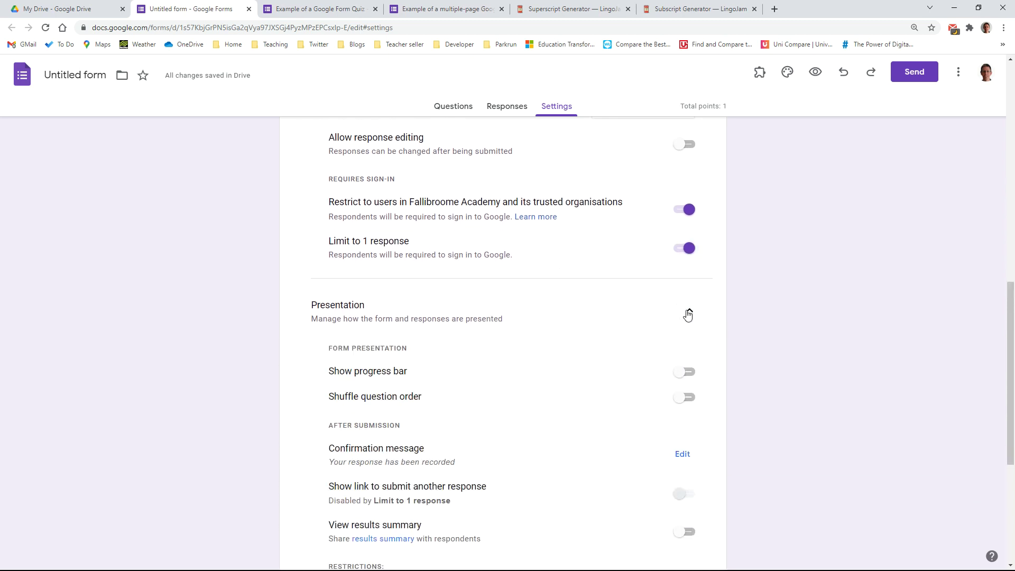
{"action": "scroll", "coordinate": [602, 317], "scroll_direction": "down", "scroll_amount": 3}
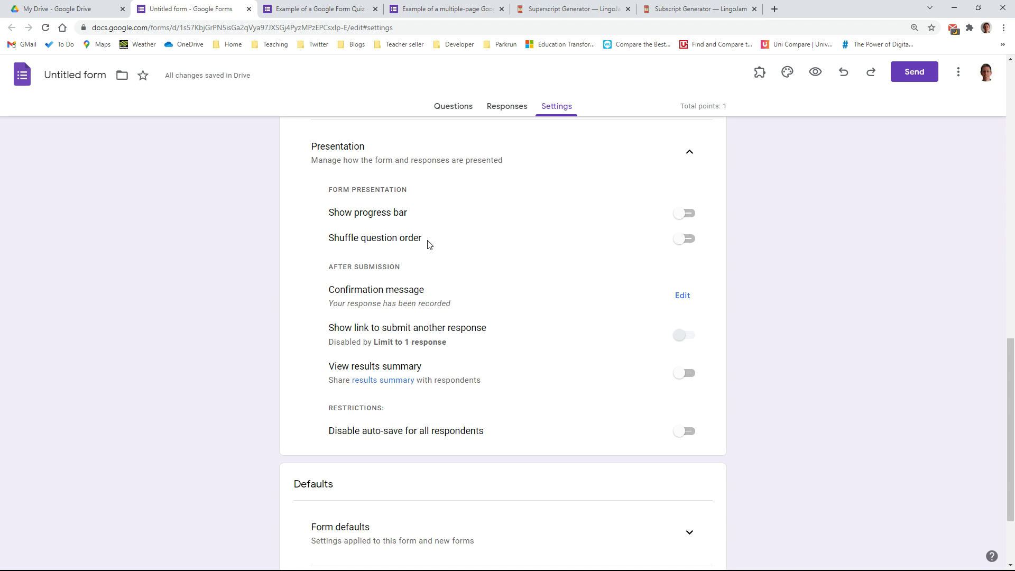
Change the confirmation message to 'Well done! Now review your feedback.'.
{"action": "left_click", "coordinate": [682, 298]}
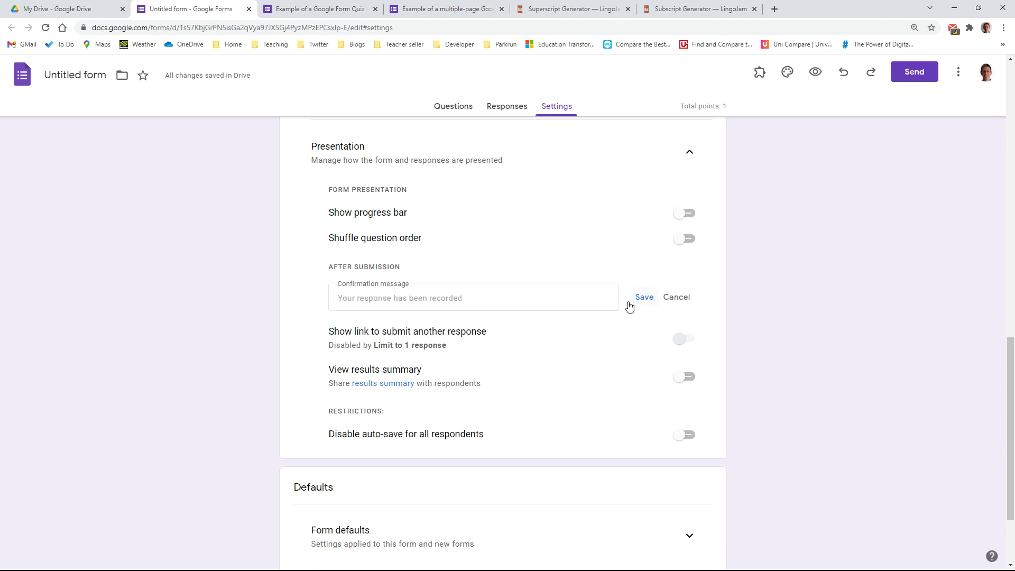
{"action": "left_click", "coordinate": [469, 299]}
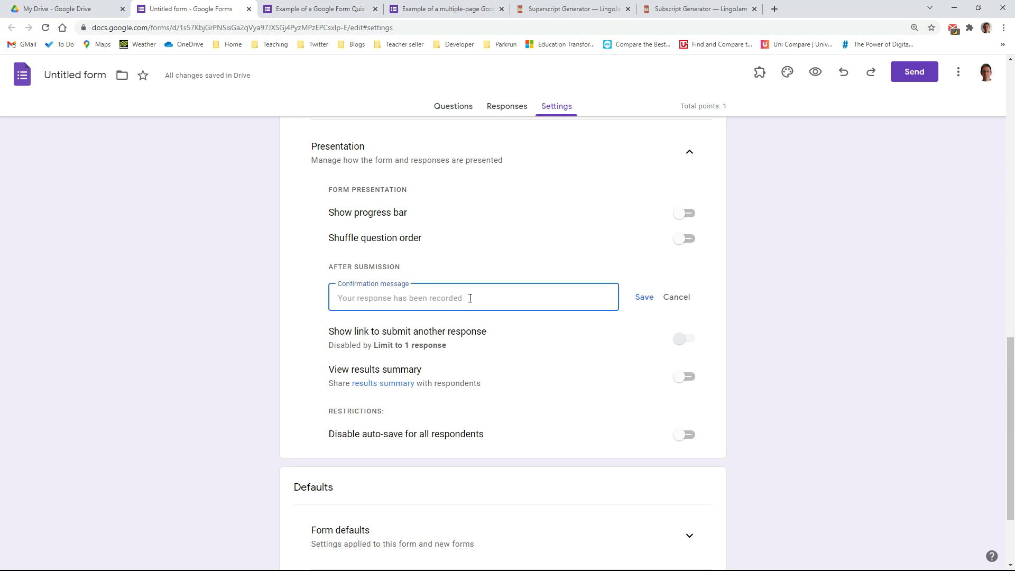
{"action": "type", "text": "Well done! Now review your feedabck."}
{"action": "key", "text": "BackSpace"}
{"action": "key", "text": "BackSpace"}
{"action": "key", "text": "BackSpace"}
{"action": "key", "text": "BackSpace"}
{"action": "key", "text": "BackSpace"}
{"action": "type", "text": "back."}
{"action": "scroll", "coordinate": [542, 387], "scroll_direction": "down", "scroll_amount": 2}
{"action": "scroll", "coordinate": [553, 386], "scroll_direction": "down", "scroll_amount": 1}
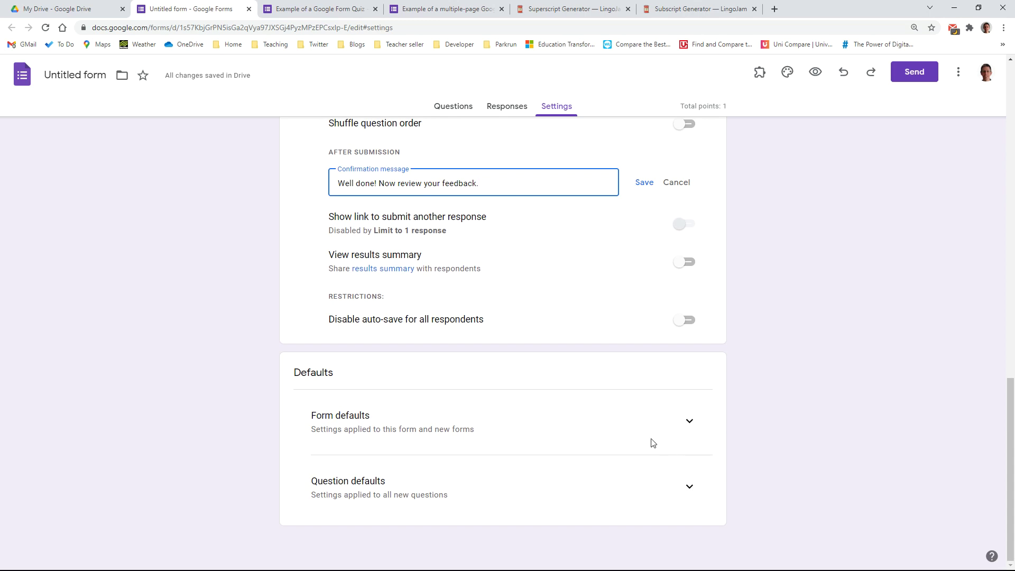
{"action": "scroll", "coordinate": [600, 394], "scroll_direction": "up", "scroll_amount": 10}
{"action": "scroll", "coordinate": [601, 393], "scroll_direction": "up", "scroll_amount": 8}
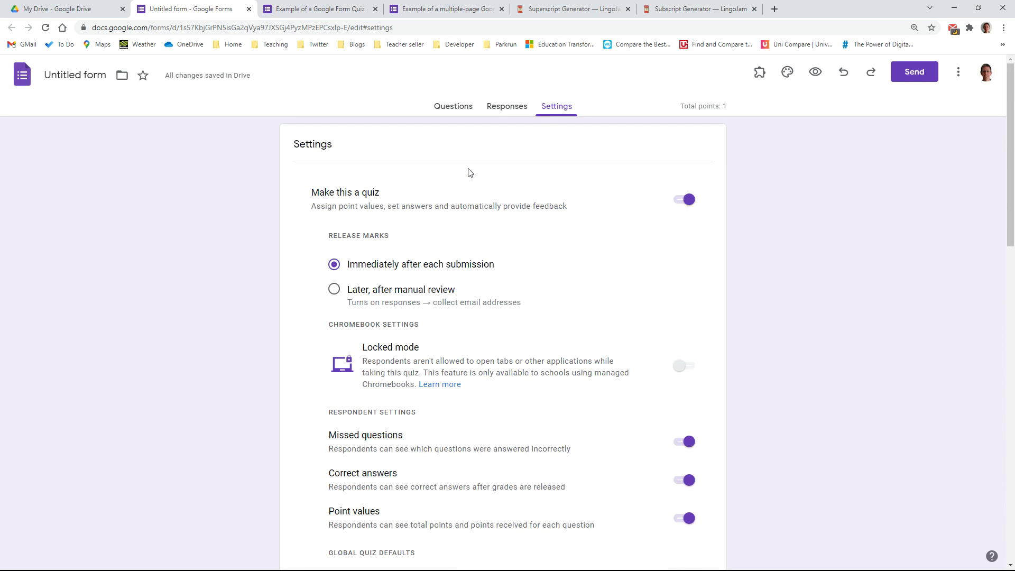
Replace the form title with 'Example quiz'.
{"action": "left_click", "coordinate": [454, 106]}
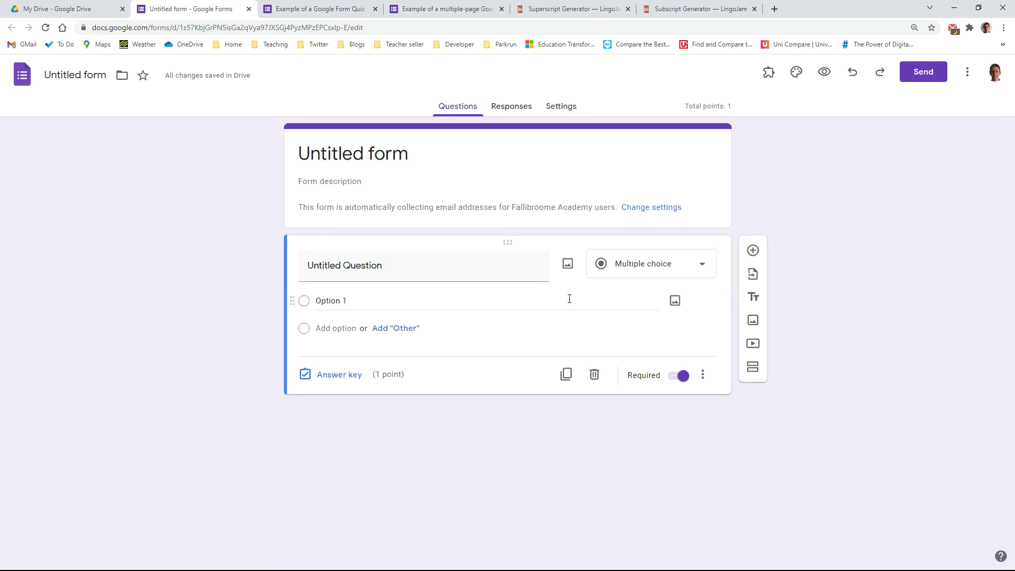
{"action": "left_click", "coordinate": [358, 157]}
{"action": "key", "text": "Delete"}
{"action": "key", "text": "Delete"}
{"action": "key", "text": "Delete"}
{"action": "key", "text": "Delete"}
{"action": "key", "text": "Delete"}
{"action": "key", "text": "Delete"}
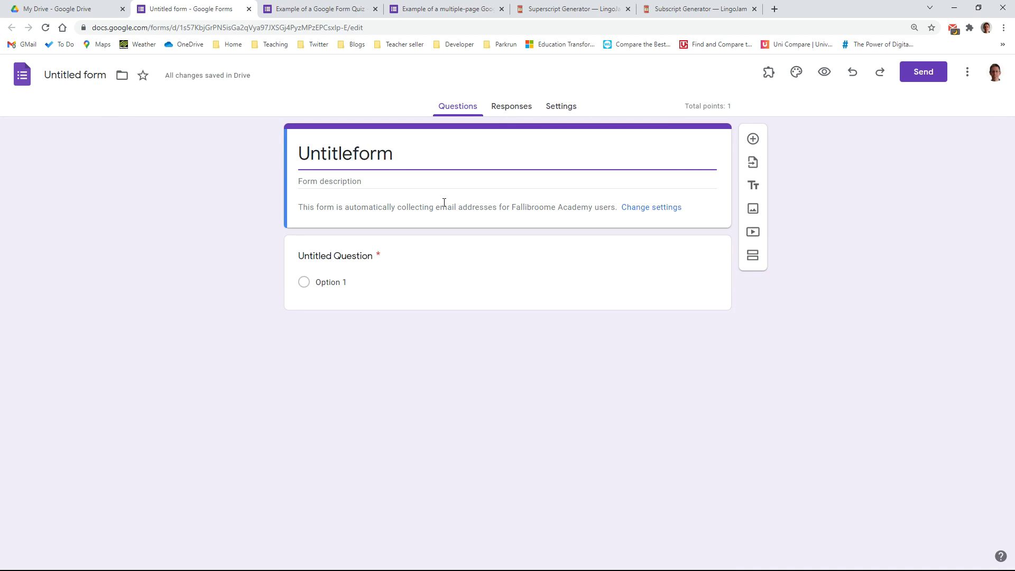
{"action": "key", "text": "BackSpace"}
{"action": "key", "text": "BackSpace"}
{"action": "key", "text": "BackSpace"}
{"action": "key", "text": "BackSpace"}
{"action": "key", "text": "BackSpace"}
{"action": "key", "text": "BackSpace"}
{"action": "key", "text": "BackSpace"}
{"action": "type", "text": "Example "}
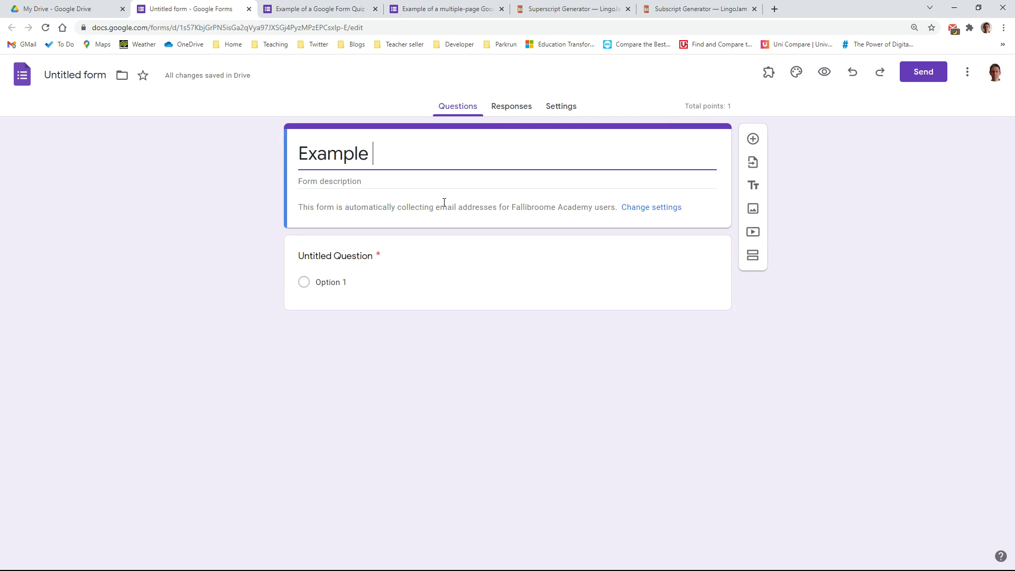
{"action": "type", "text": "quiz"}
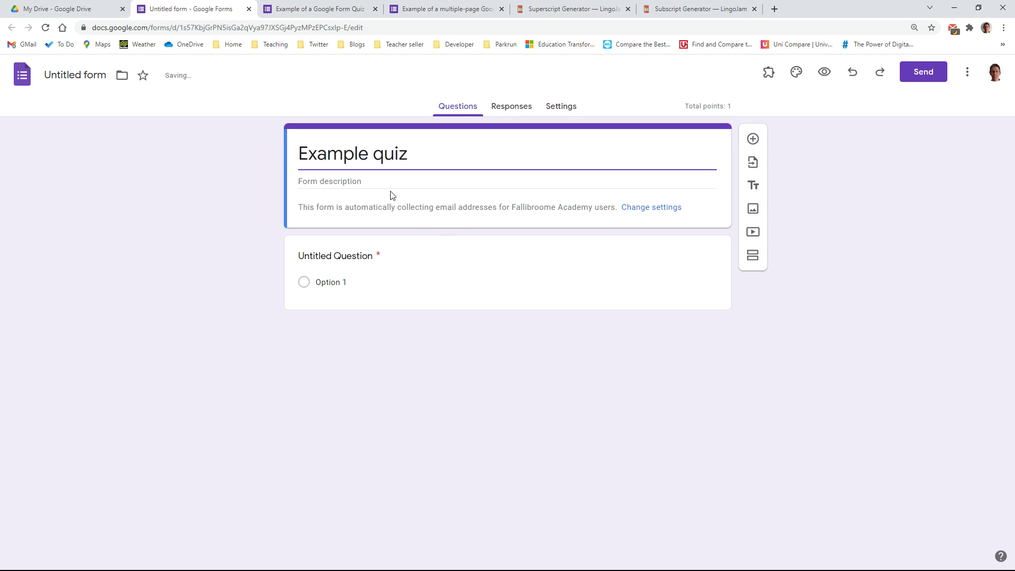
{"action": "left_click", "coordinate": [382, 182]}
Name the form file 'Example quiz', then switch to the Atomic physics example quiz.
{"action": "left_click", "coordinate": [79, 74]}
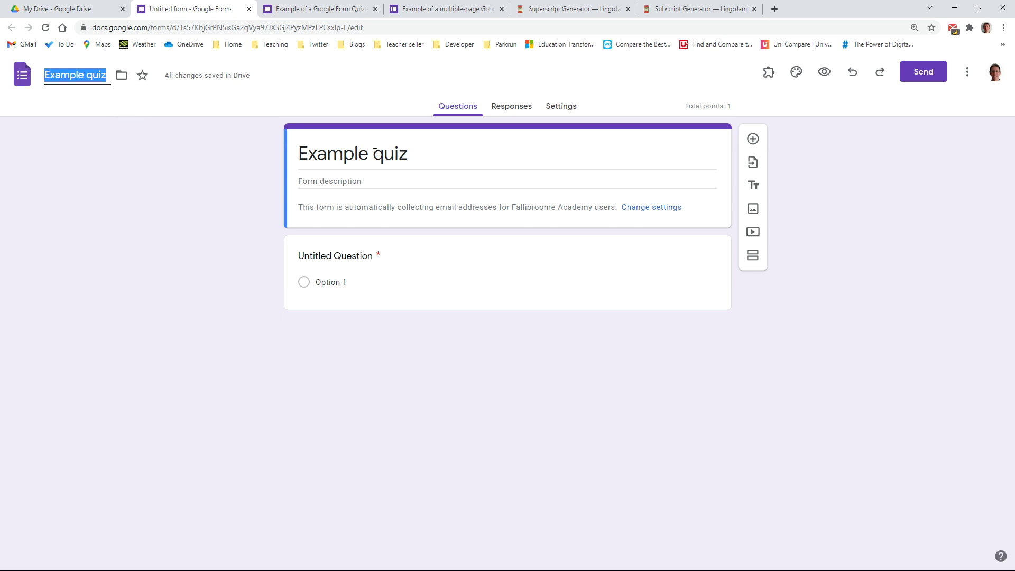
{"action": "left_click", "coordinate": [350, 183]}
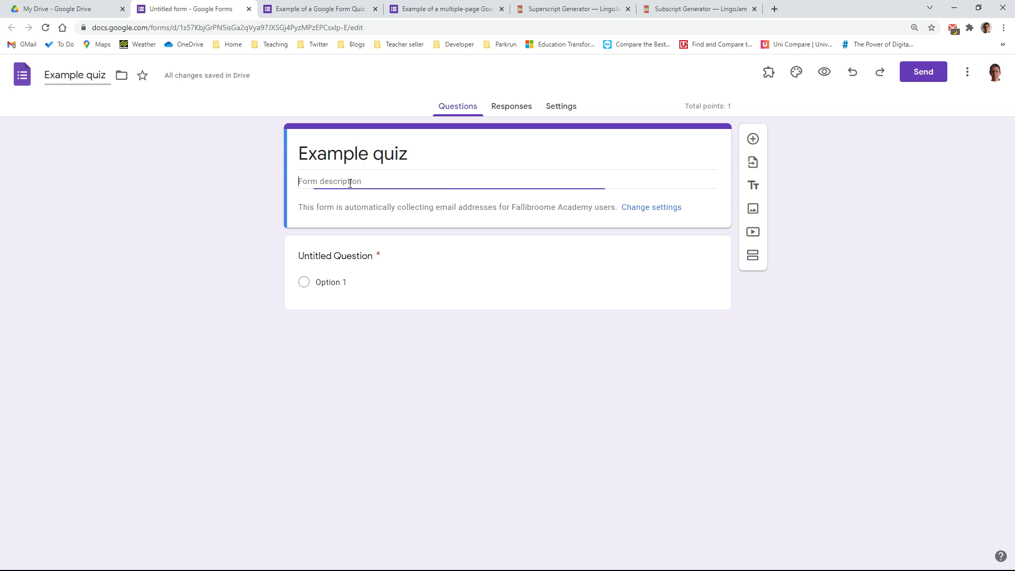
{"action": "left_click", "coordinate": [328, 11]}
{"action": "left_click", "coordinate": [445, 106]}
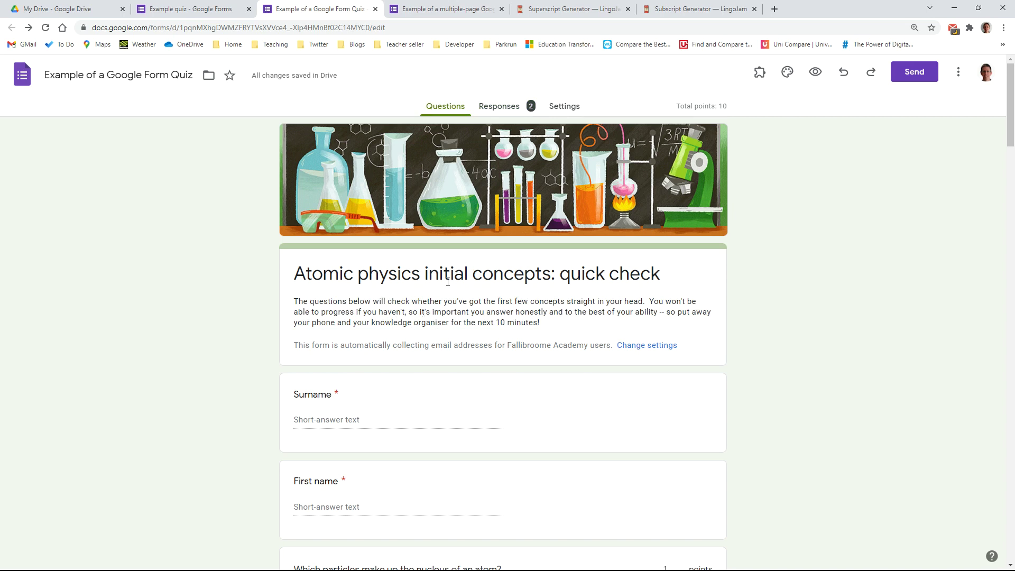
{"action": "left_click", "coordinate": [462, 8]}
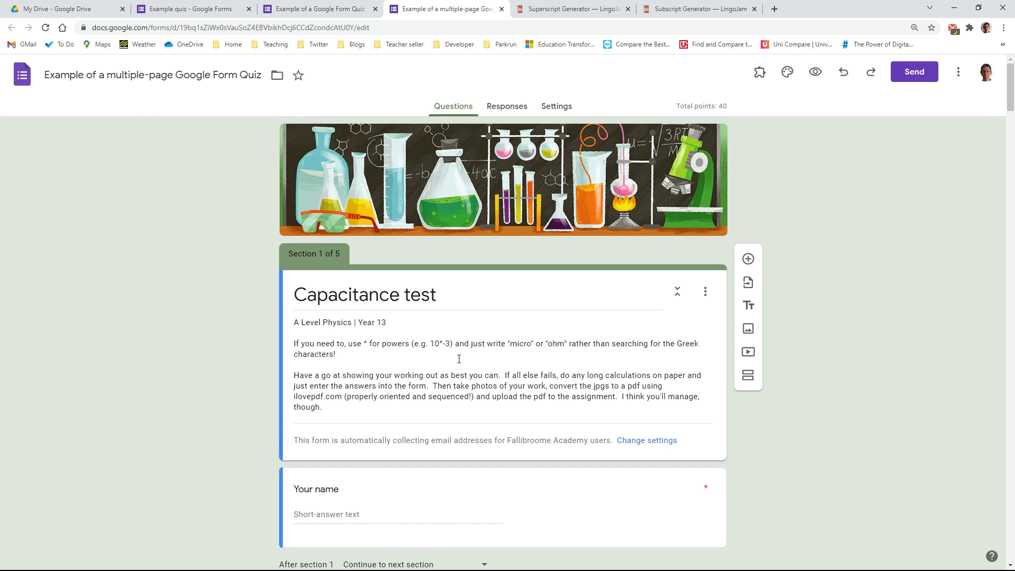
{"action": "left_click", "coordinate": [328, 9]}
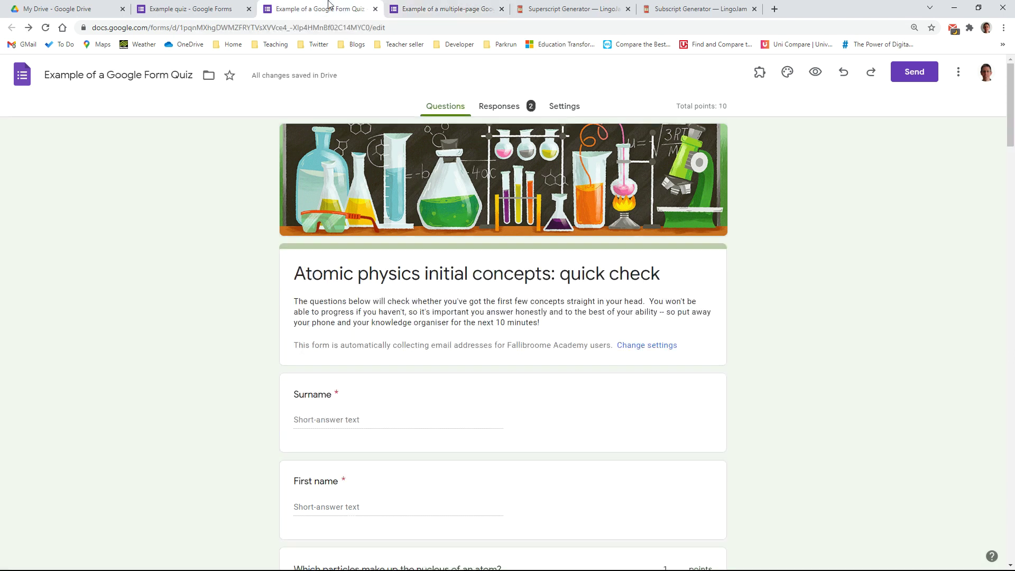
{"action": "scroll", "coordinate": [596, 387], "scroll_direction": "down", "scroll_amount": 2}
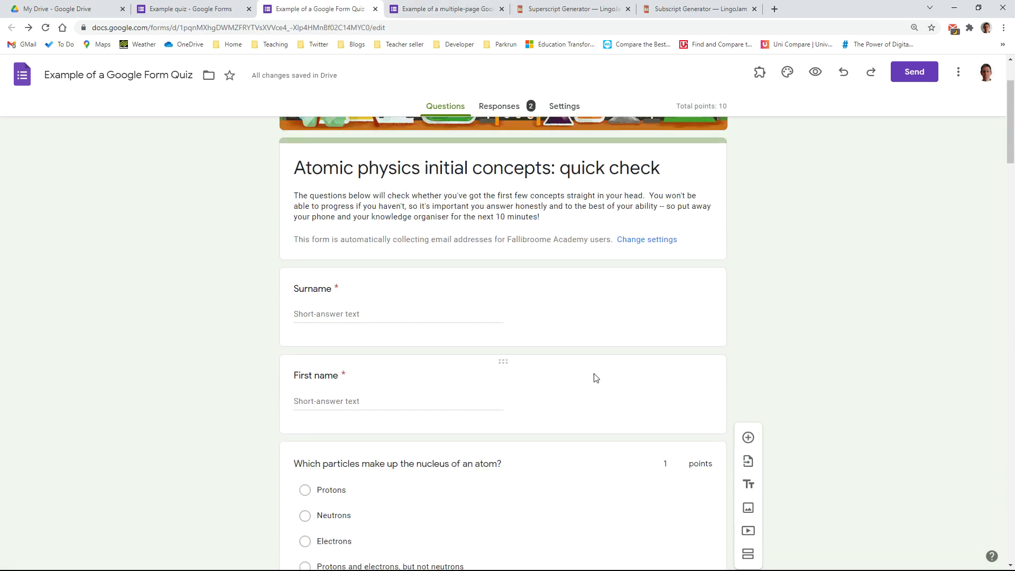
{"action": "scroll", "coordinate": [596, 377], "scroll_direction": "down", "scroll_amount": 1}
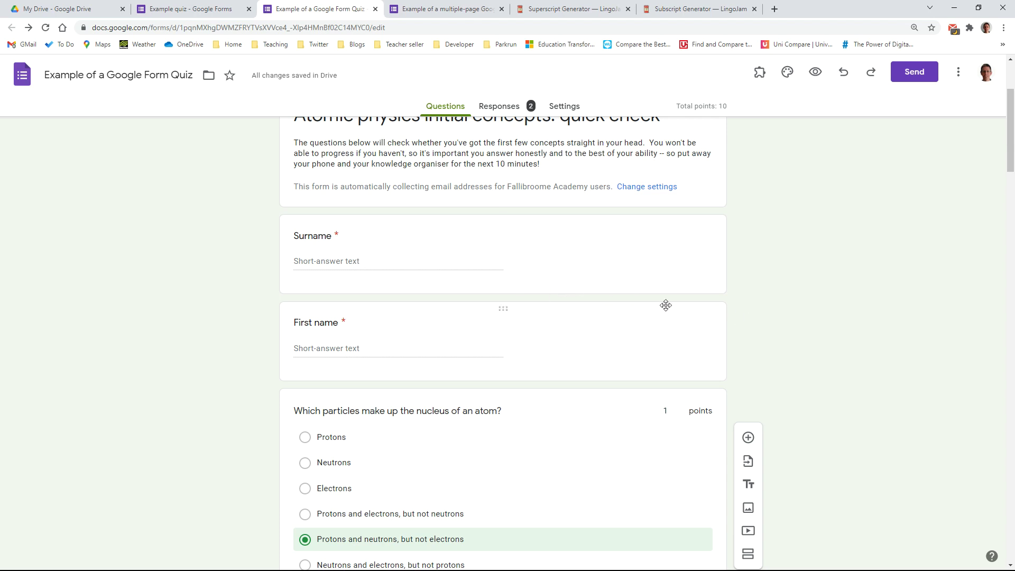
{"action": "left_click", "coordinate": [228, 8]}
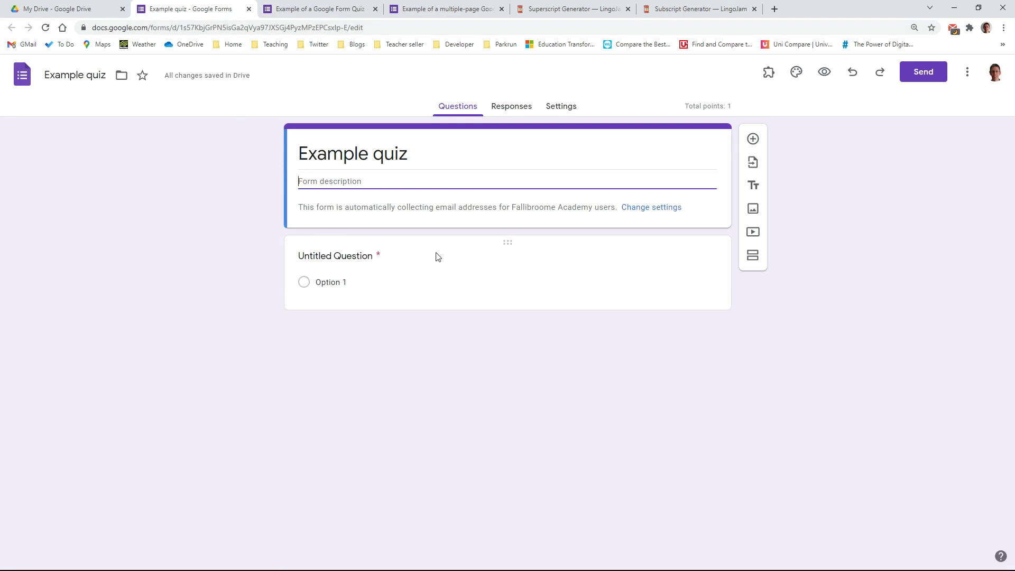
{"action": "left_click", "coordinate": [316, 10]}
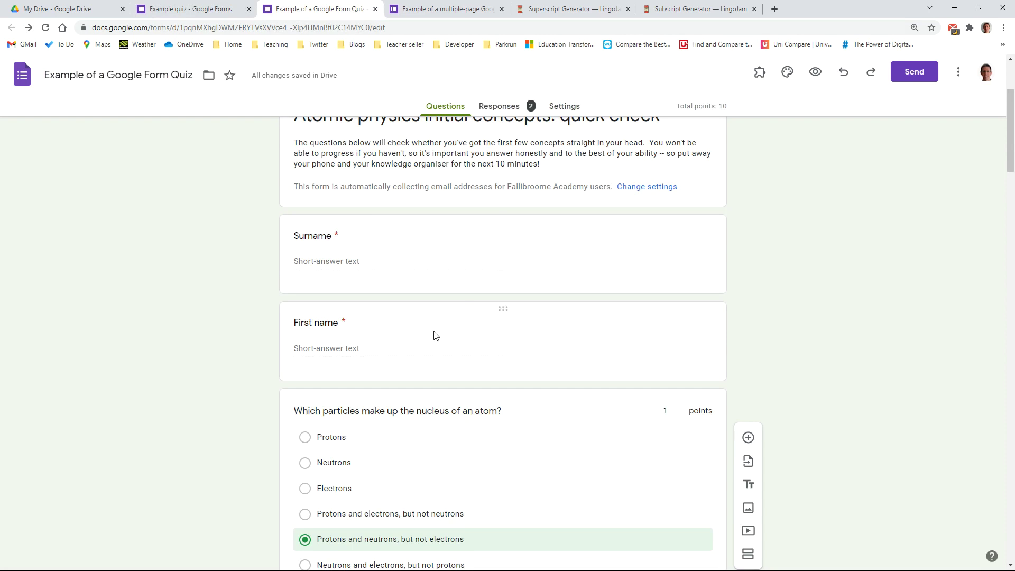
{"action": "scroll", "coordinate": [435, 336], "scroll_direction": "down", "scroll_amount": 1}
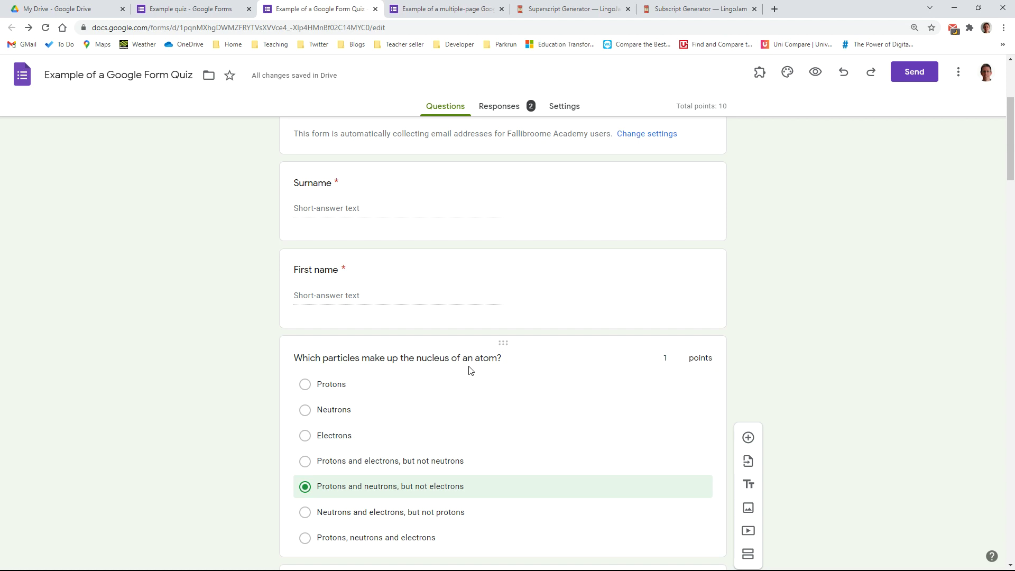
{"action": "scroll", "coordinate": [470, 370], "scroll_direction": "up", "scroll_amount": 4}
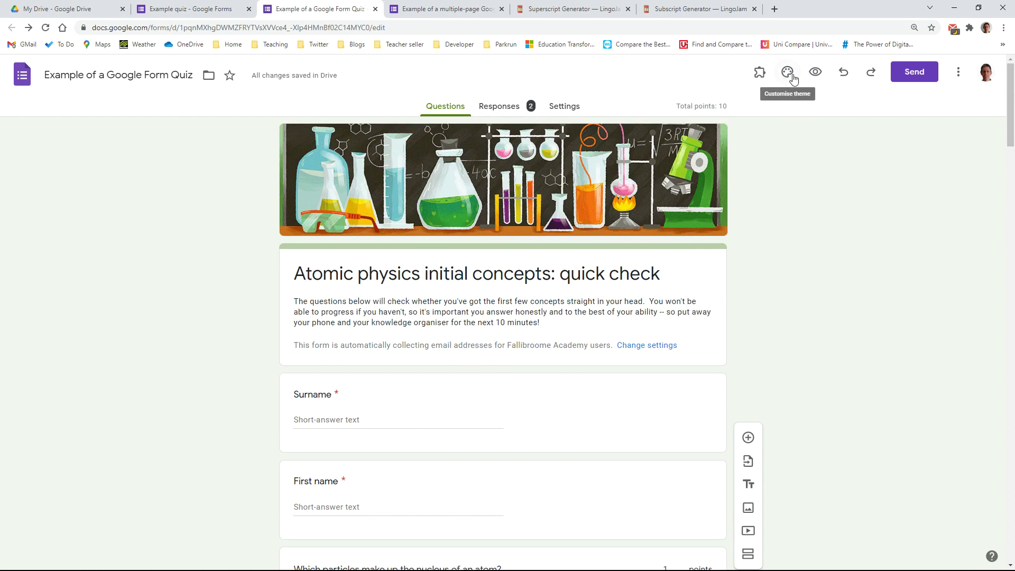
Set the example quiz's theme colour to purple and font style to Decorative, then return to Example quiz.
{"action": "left_click", "coordinate": [787, 72]}
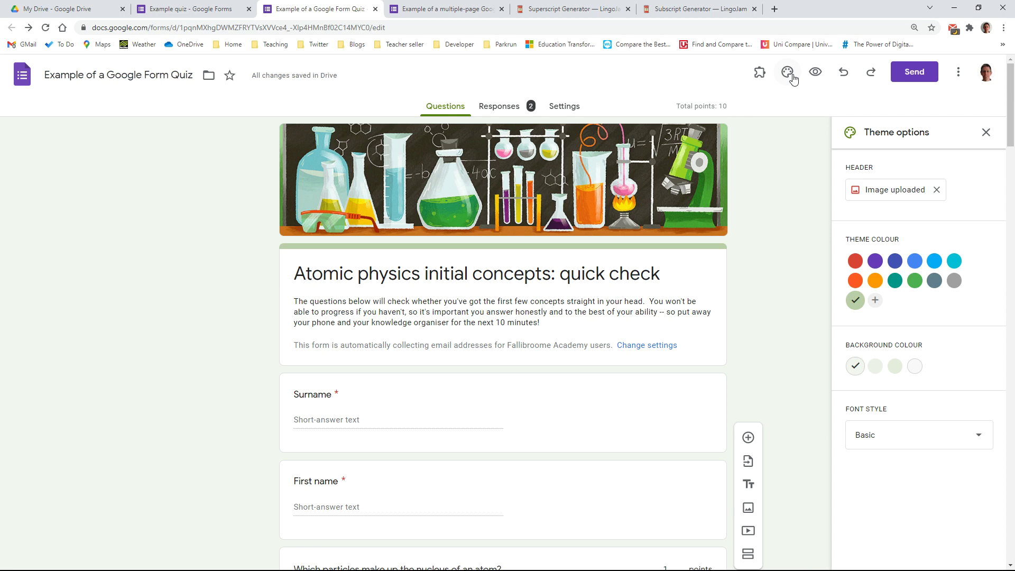
{"action": "left_click", "coordinate": [875, 261]}
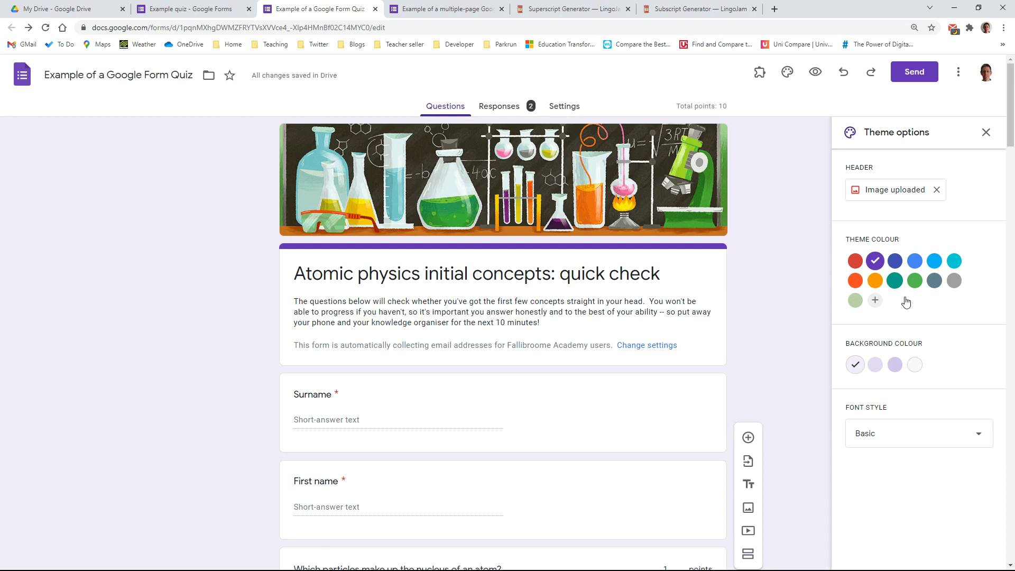
{"action": "left_click", "coordinate": [979, 436]}
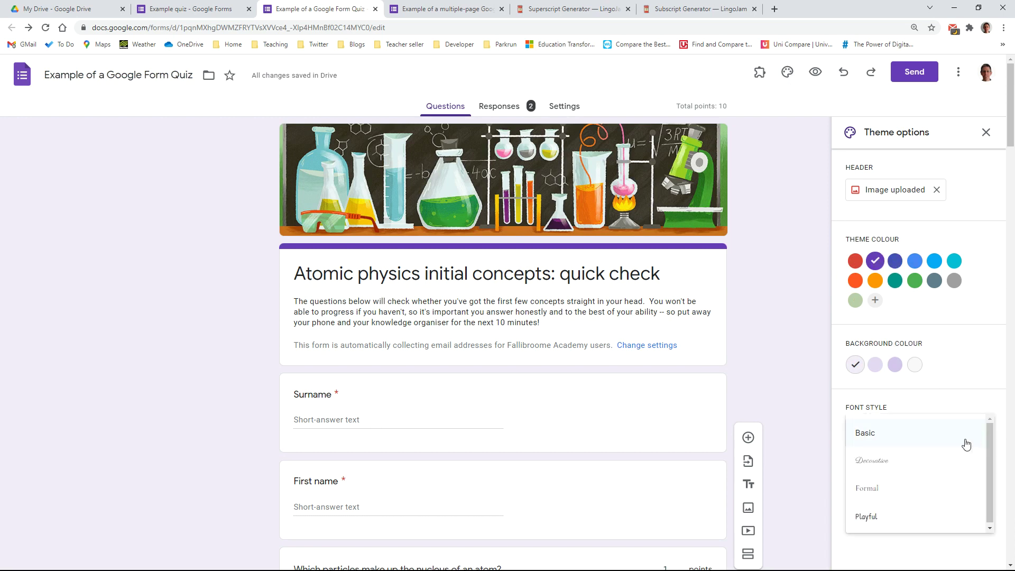
{"action": "left_click", "coordinate": [896, 467]}
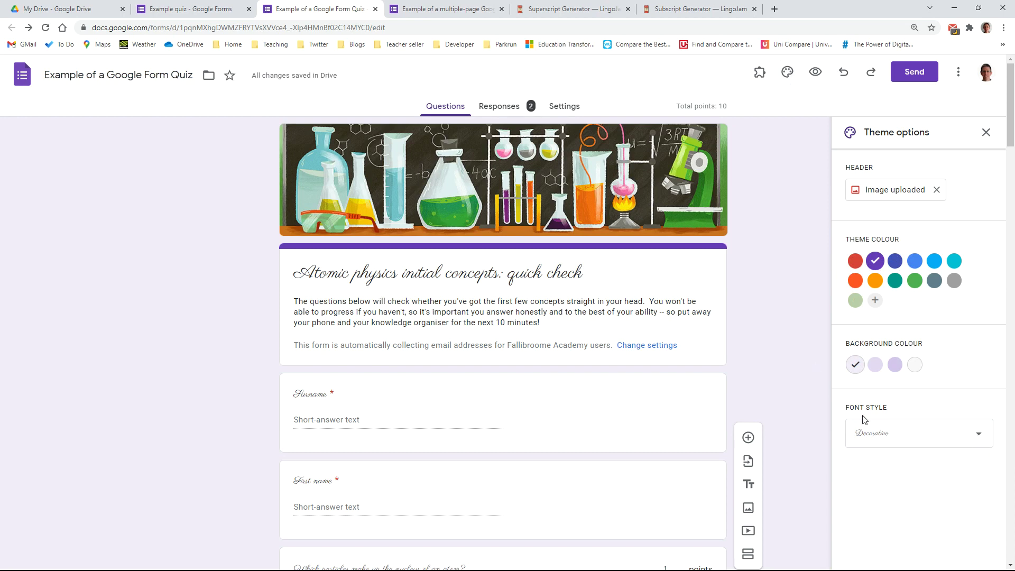
{"action": "left_click", "coordinate": [199, 9]}
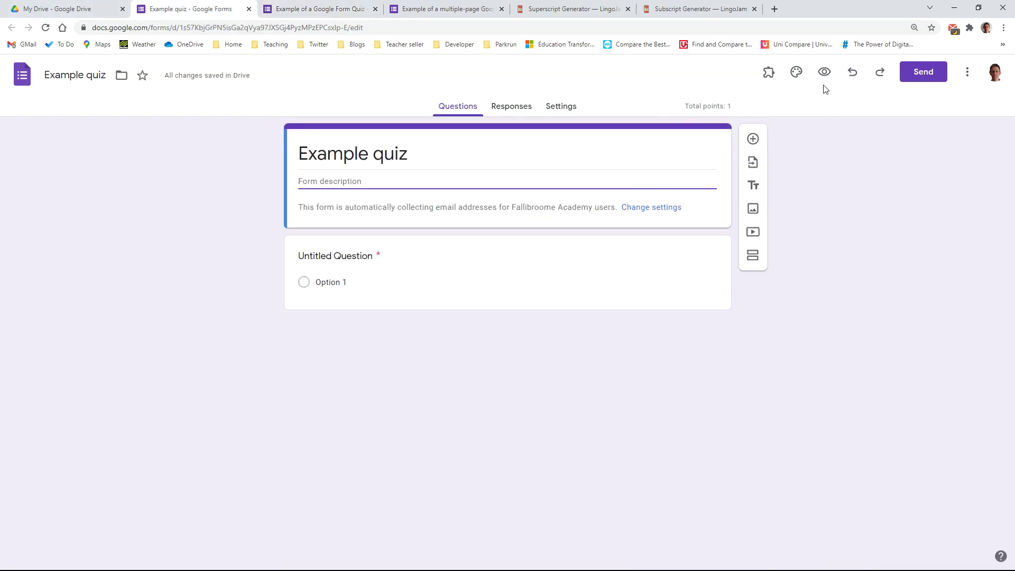
Insert the colourful sweets picture from Work and School themes as the header image.
{"action": "left_click", "coordinate": [797, 71]}
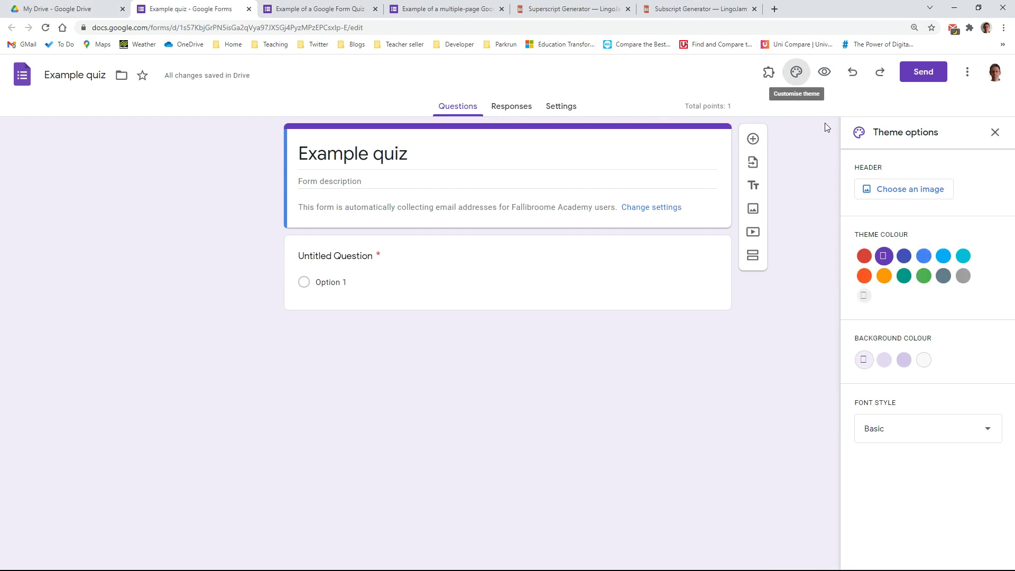
{"action": "left_click", "coordinate": [912, 196]}
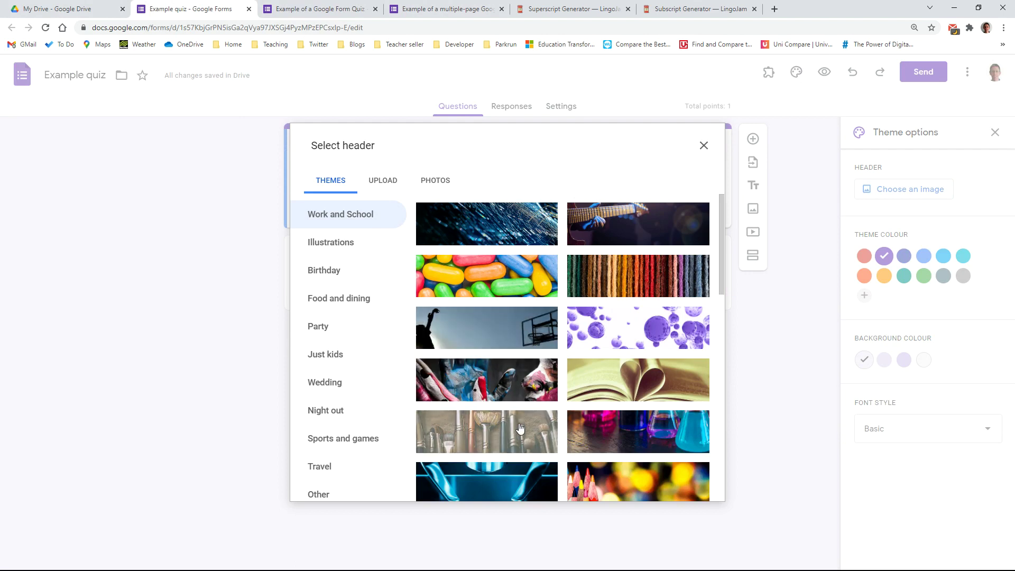
{"action": "left_click", "coordinate": [479, 294]}
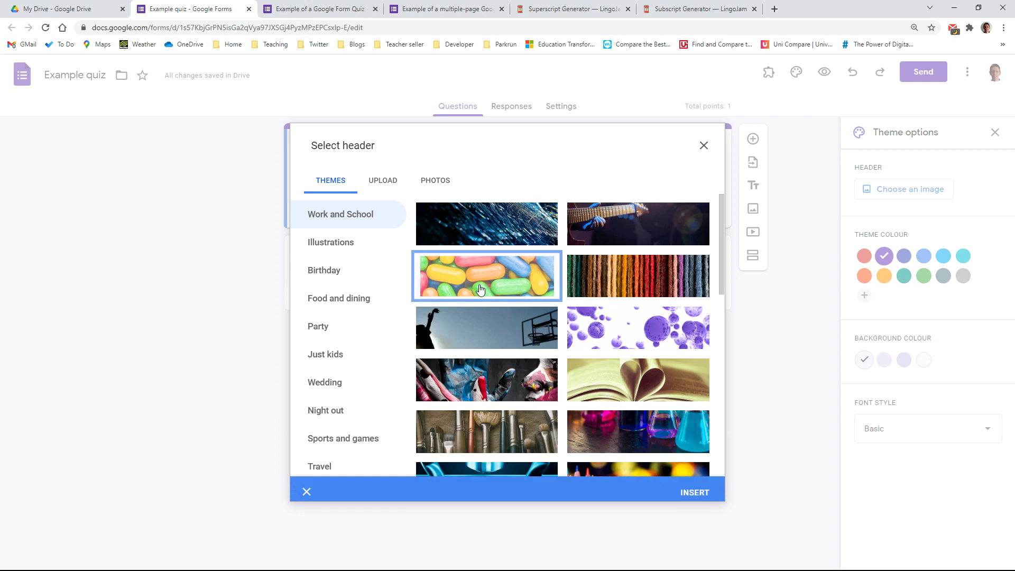
{"action": "left_click", "coordinate": [699, 474]}
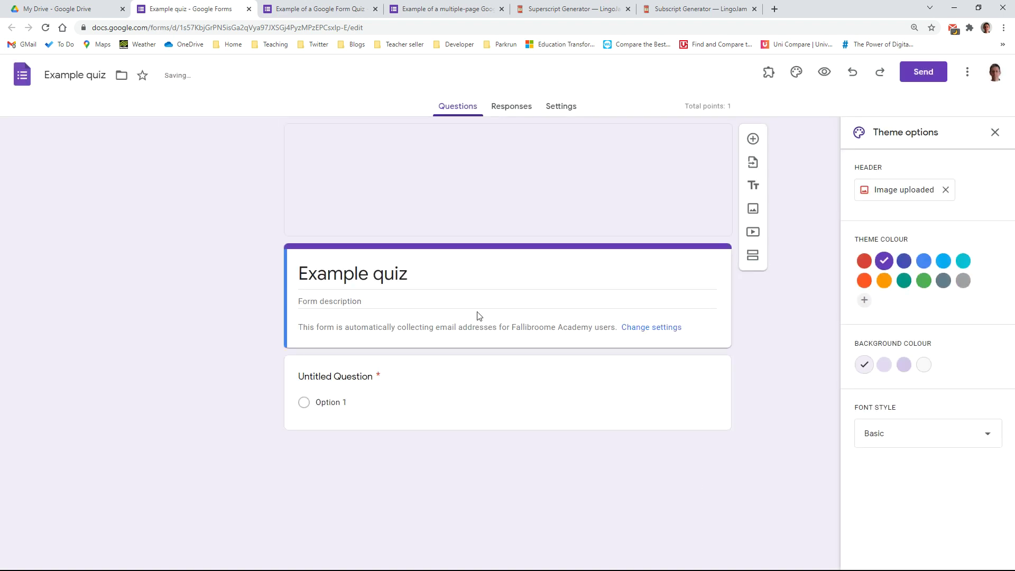